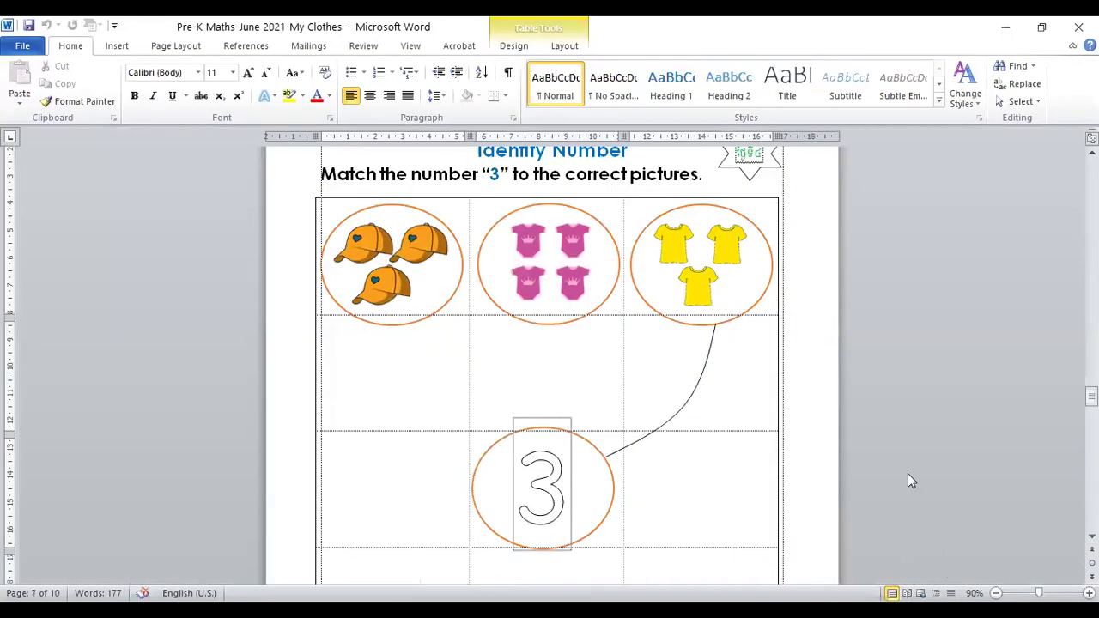
Review the top of the number 3 worksheet: the day star, the heading, the instruction, and the name and date lines.
{"action": "scroll", "coordinate": [908, 473], "scroll_direction": "up", "scroll_amount": 3}
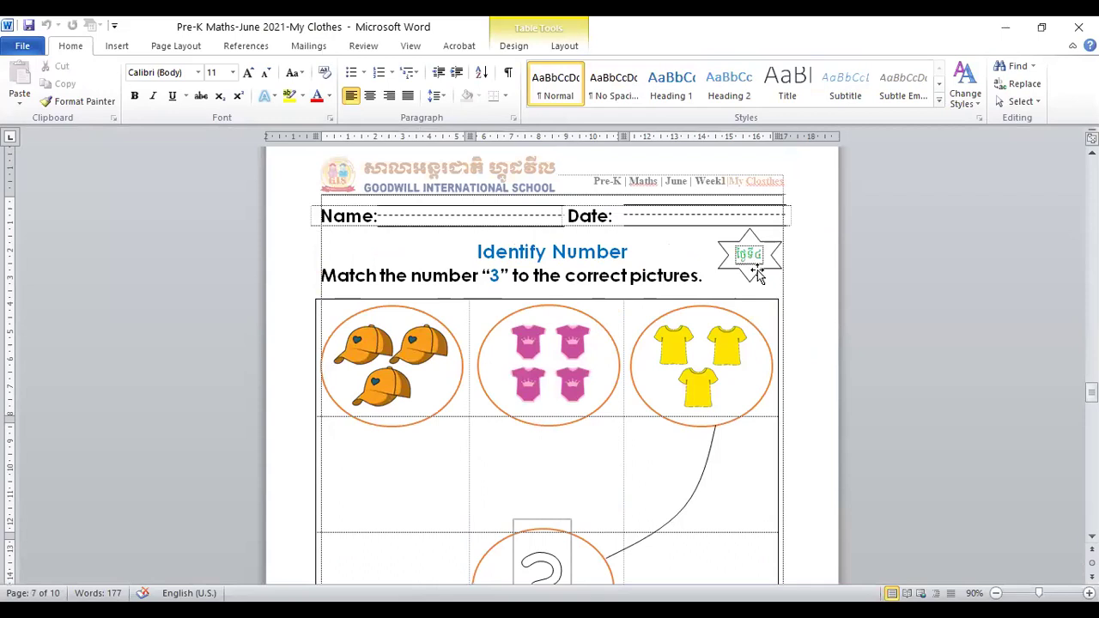
{"action": "left_click", "coordinate": [752, 254]}
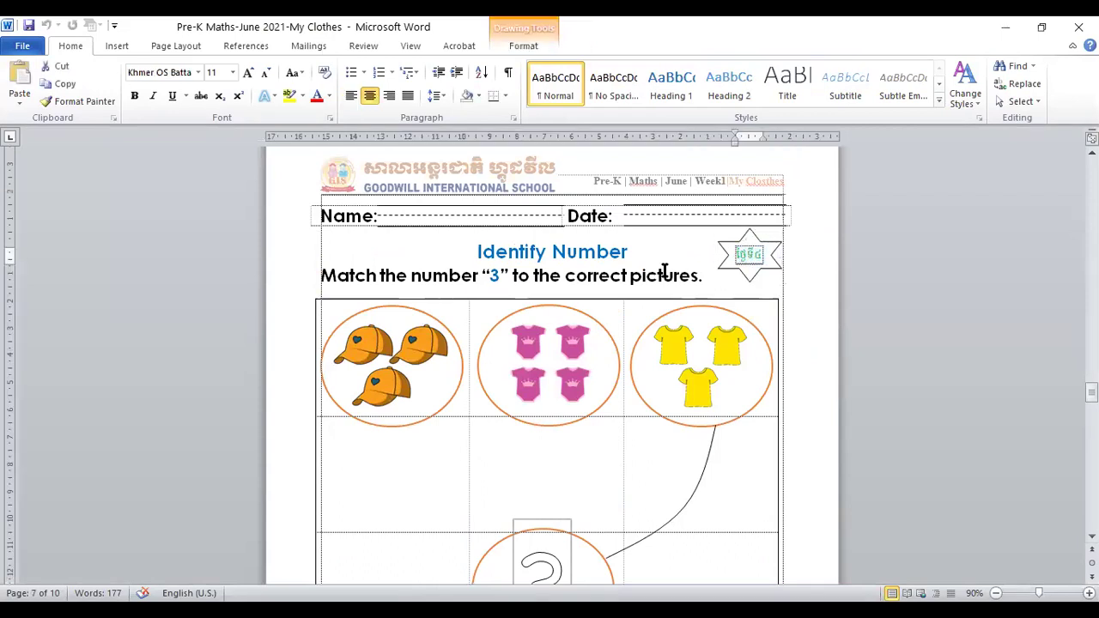
{"action": "left_click", "coordinate": [663, 271]}
{"action": "left_click", "coordinate": [652, 251]}
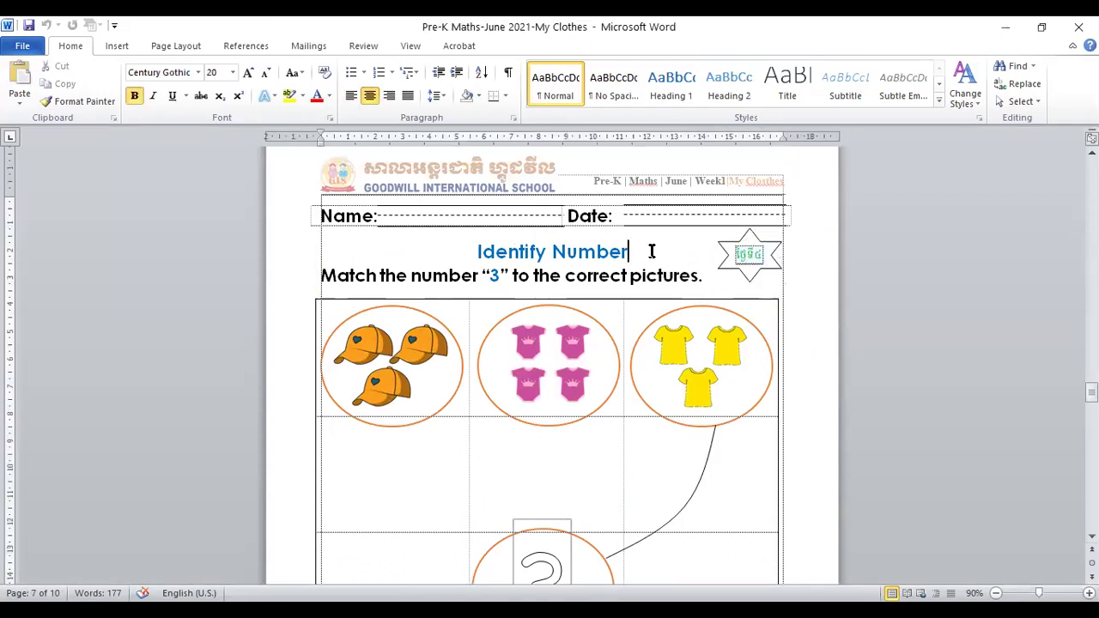
{"action": "left_click", "coordinate": [437, 217]}
{"action": "left_click", "coordinate": [654, 216]}
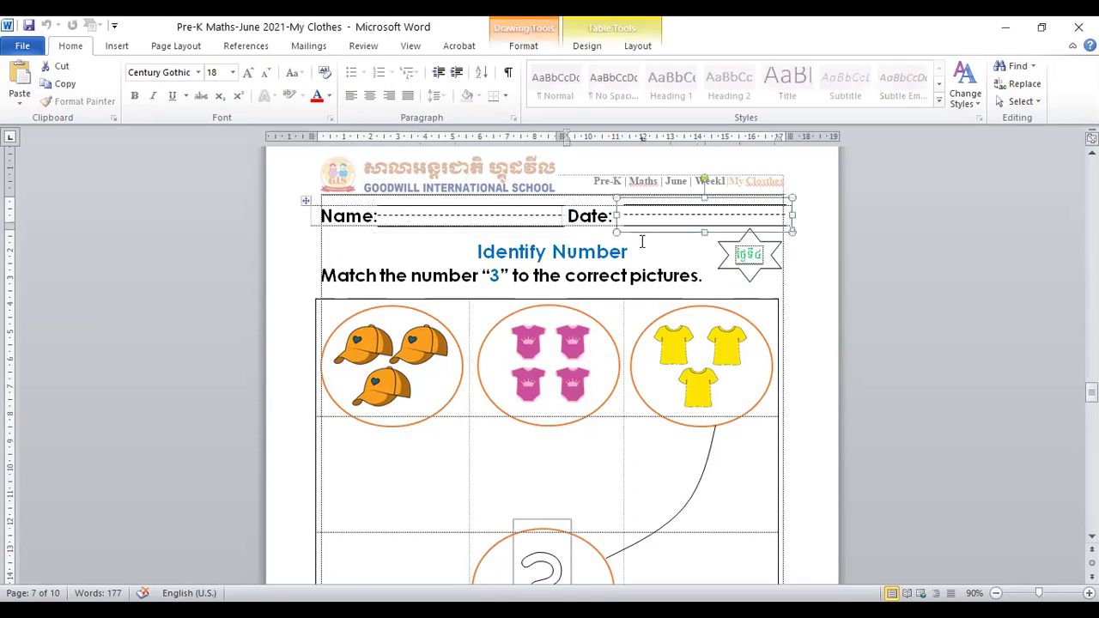
{"action": "left_click", "coordinate": [641, 243]}
{"action": "scroll", "coordinate": [670, 263], "scroll_direction": "down", "scroll_amount": 2}
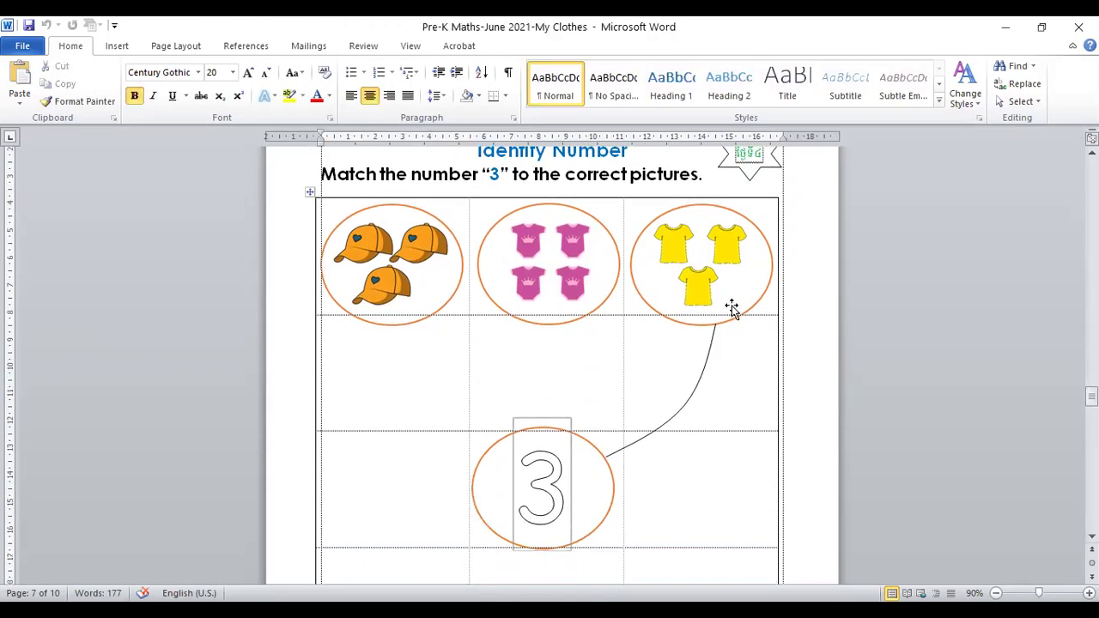
Examine the number 3 in the central circle of the page 7 matching table.
{"action": "scroll", "coordinate": [733, 387], "scroll_direction": "down", "scroll_amount": 1}
{"action": "left_click", "coordinate": [541, 438]}
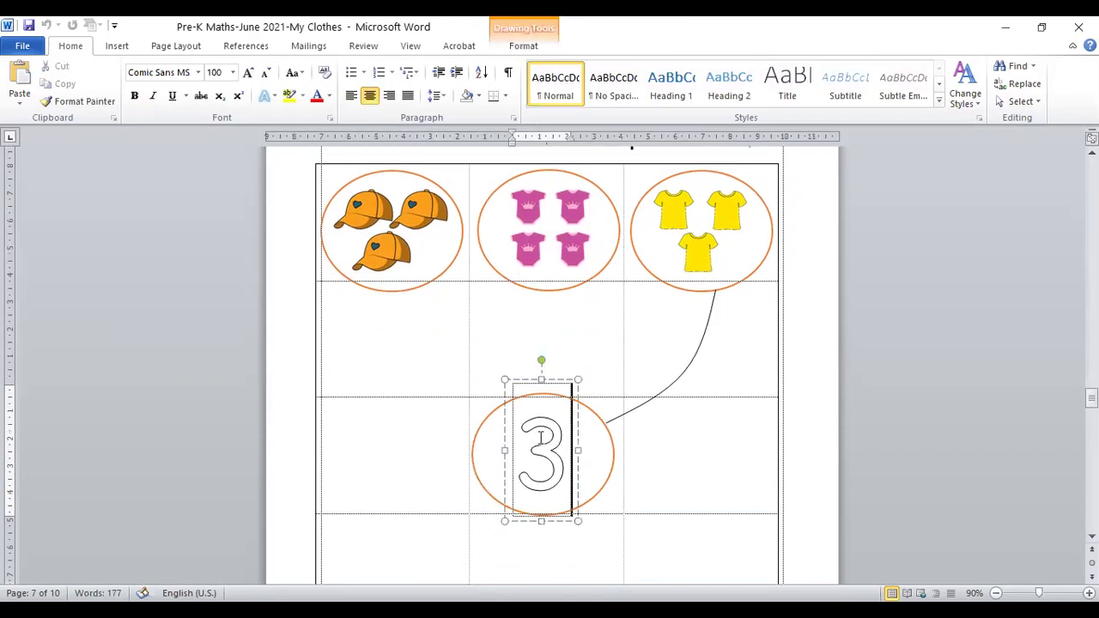
{"action": "double_click", "coordinate": [543, 439]}
{"action": "left_click", "coordinate": [643, 471]}
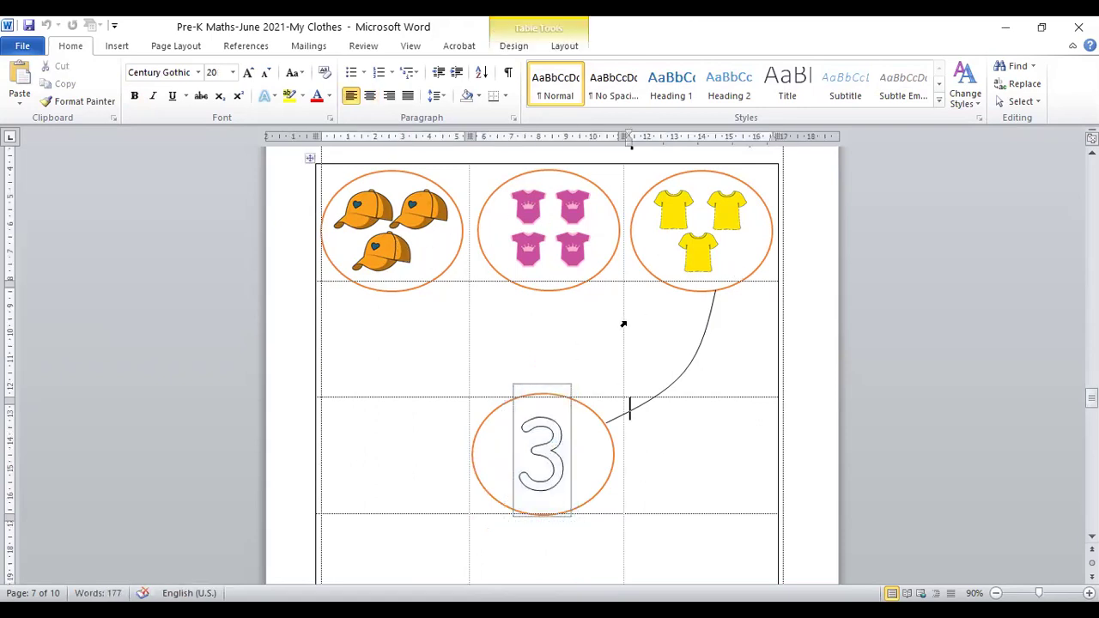
{"action": "scroll", "coordinate": [650, 420], "scroll_direction": "down", "scroll_amount": 6}
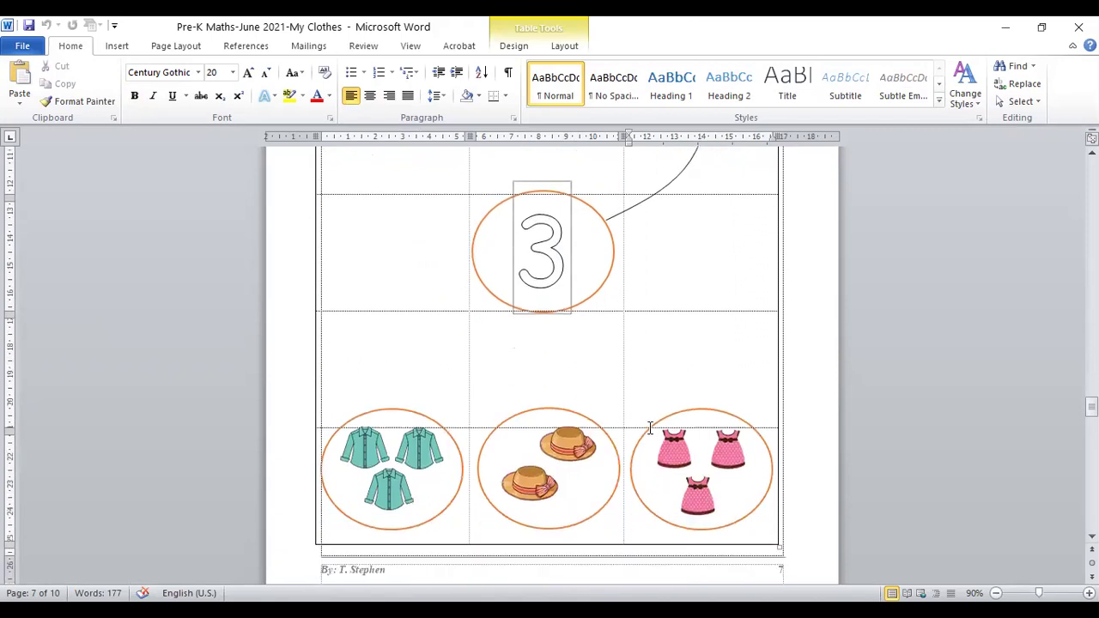
{"action": "left_click", "coordinate": [529, 252]}
{"action": "double_click", "coordinate": [533, 258]}
{"action": "left_click", "coordinate": [490, 400]}
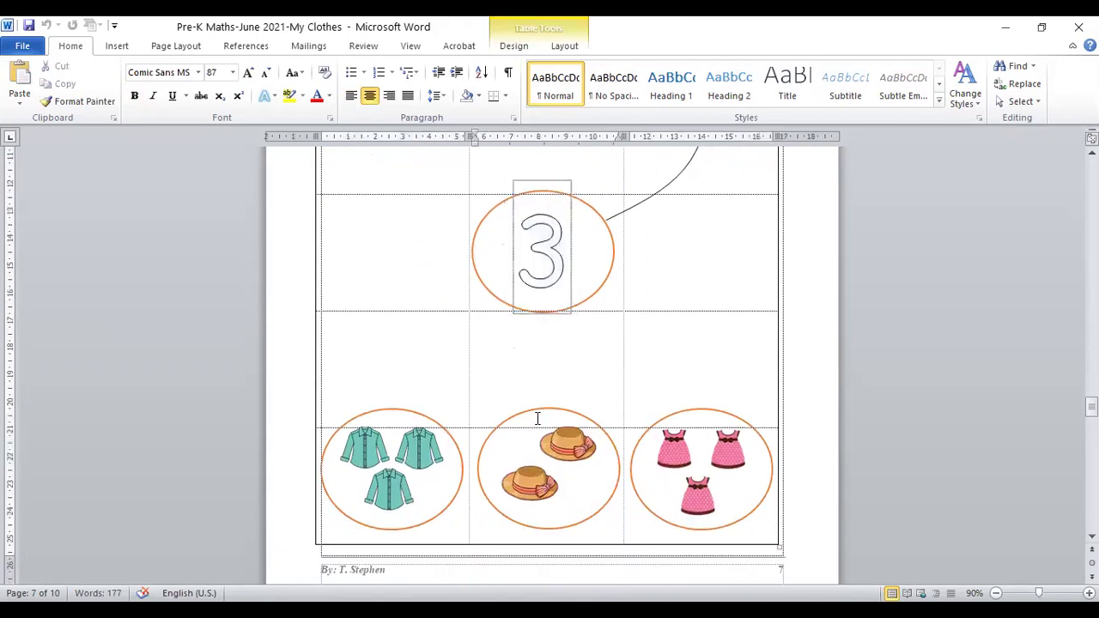
Compare the hat, long-sleeved shirt and dress pictures in the last table row with the number 3.
{"action": "left_click", "coordinate": [571, 443]}
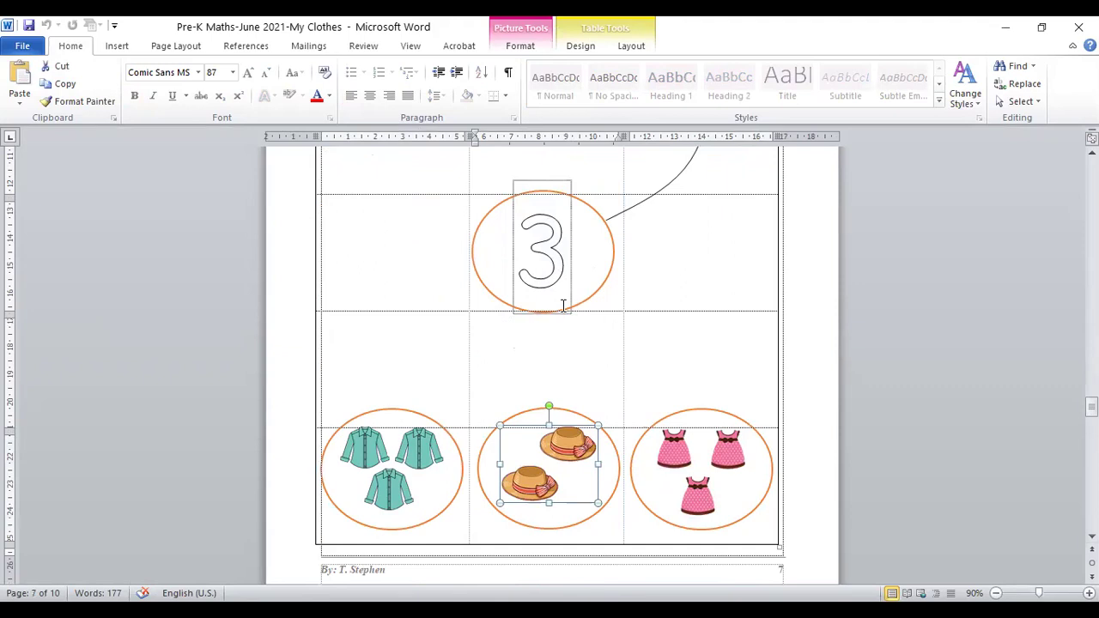
{"action": "left_click", "coordinate": [382, 454]}
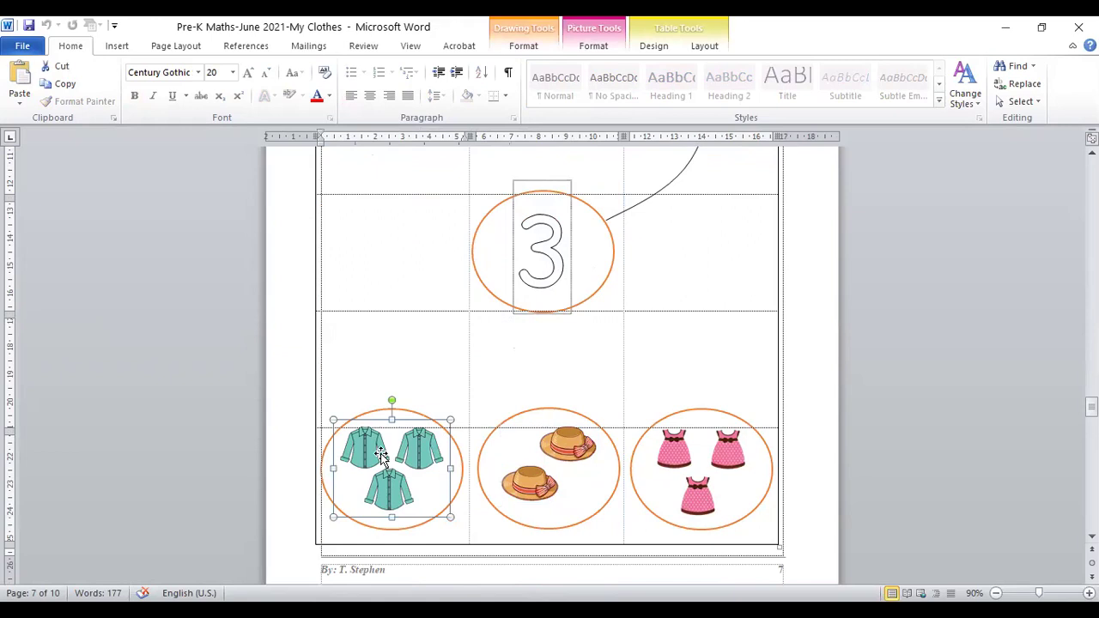
{"action": "left_click", "coordinate": [363, 450]}
{"action": "left_click", "coordinate": [421, 460]}
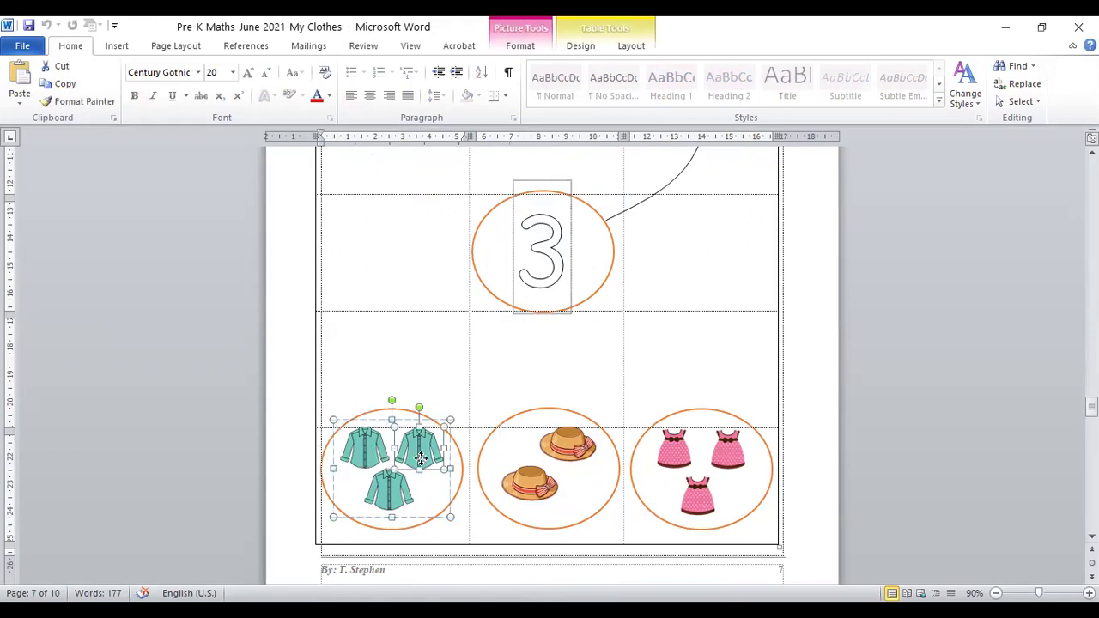
{"action": "left_click", "coordinate": [554, 370]}
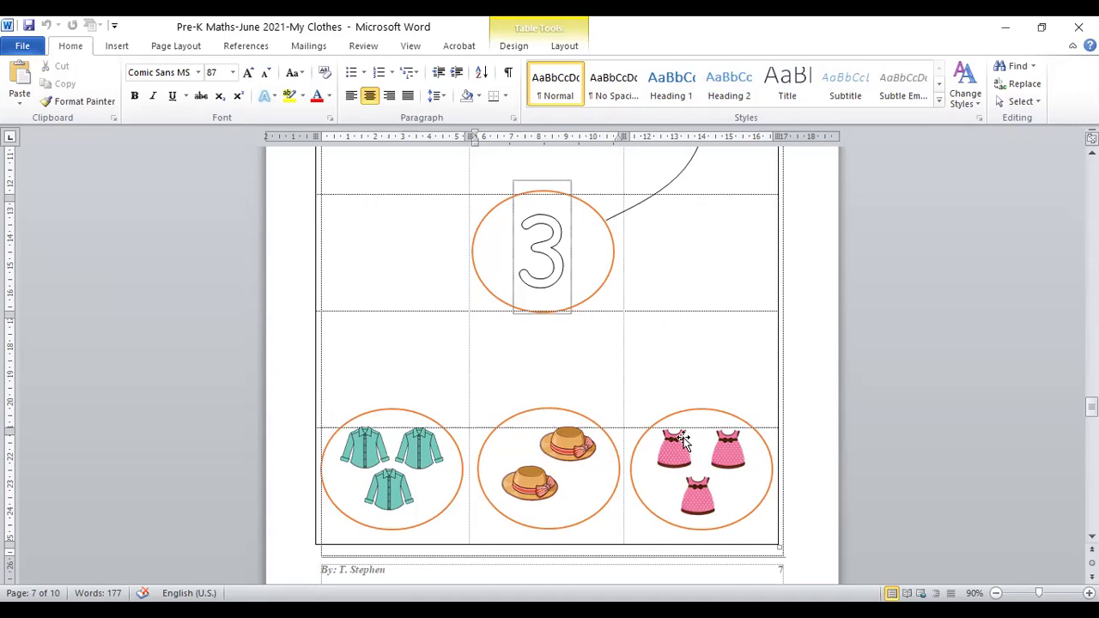
{"action": "left_click", "coordinate": [682, 444]}
{"action": "double_click", "coordinate": [683, 443]}
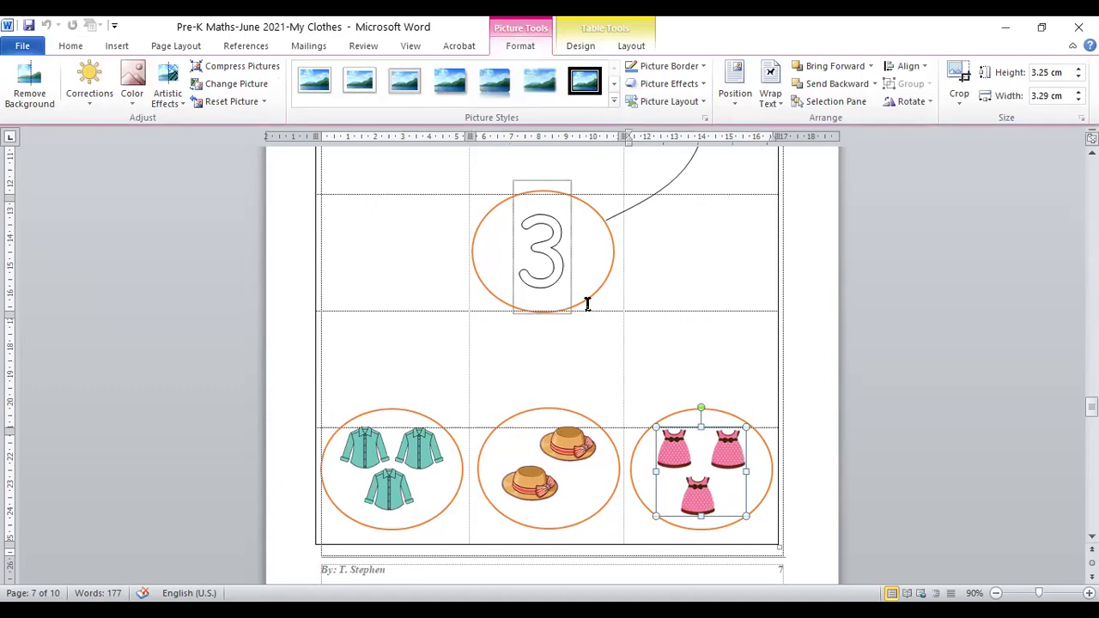
{"action": "left_click", "coordinate": [651, 292]}
{"action": "left_click", "coordinate": [701, 360]}
Go to the page 8 worksheet and examine the number 4 in the central circle of its matching table.
{"action": "scroll", "coordinate": [701, 361], "scroll_direction": "down", "scroll_amount": 10}
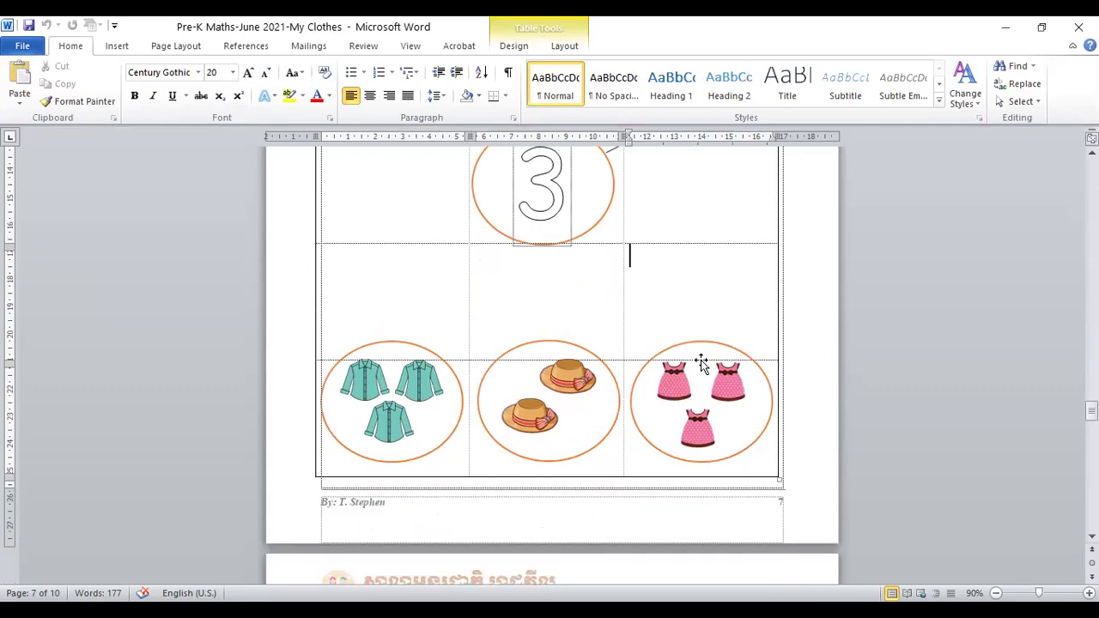
{"action": "scroll", "coordinate": [701, 361], "scroll_direction": "down", "scroll_amount": 1}
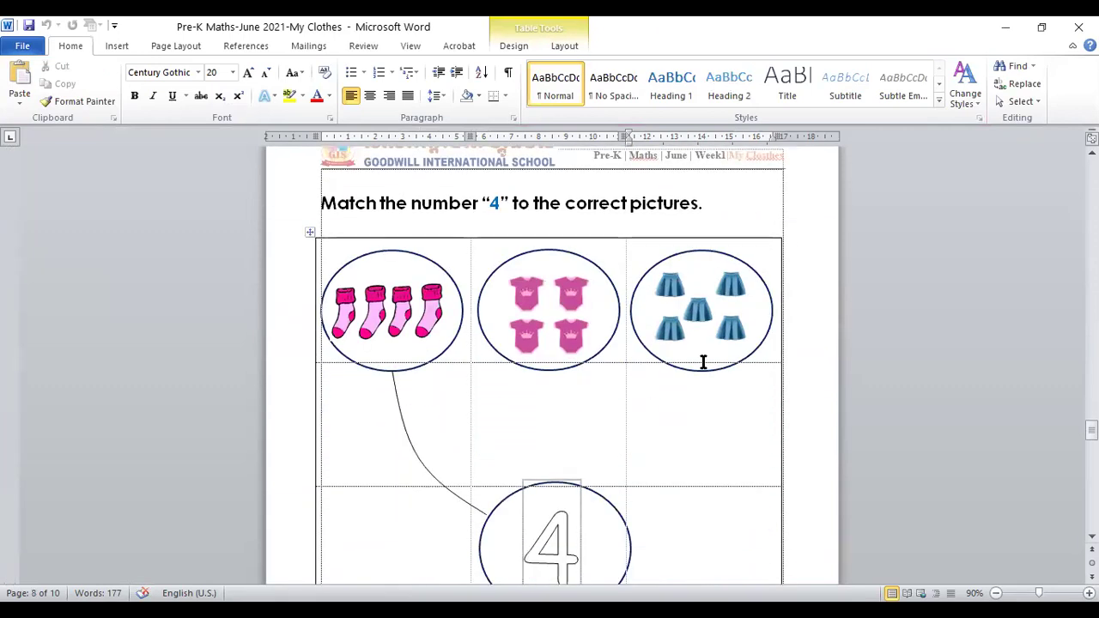
{"action": "scroll", "coordinate": [702, 362], "scroll_direction": "down", "scroll_amount": 2}
{"action": "scroll", "coordinate": [702, 362], "scroll_direction": "up", "scroll_amount": 1}
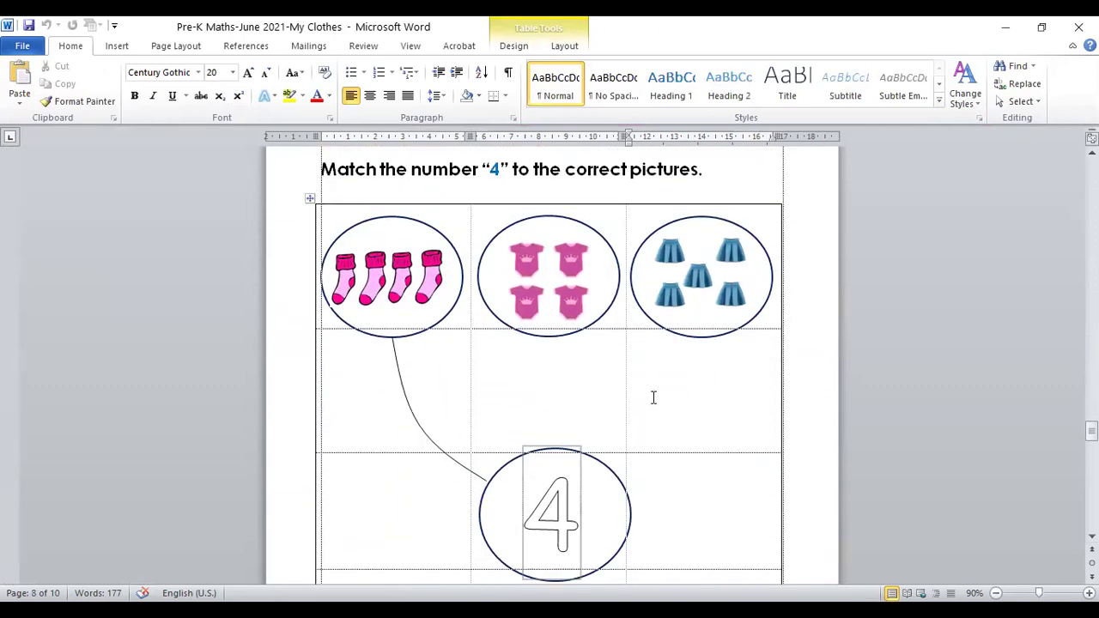
{"action": "left_click_drag", "start_coordinate": [531, 504], "coordinate": [617, 509]}
{"action": "scroll", "coordinate": [661, 502], "scroll_direction": "down", "scroll_amount": 3}
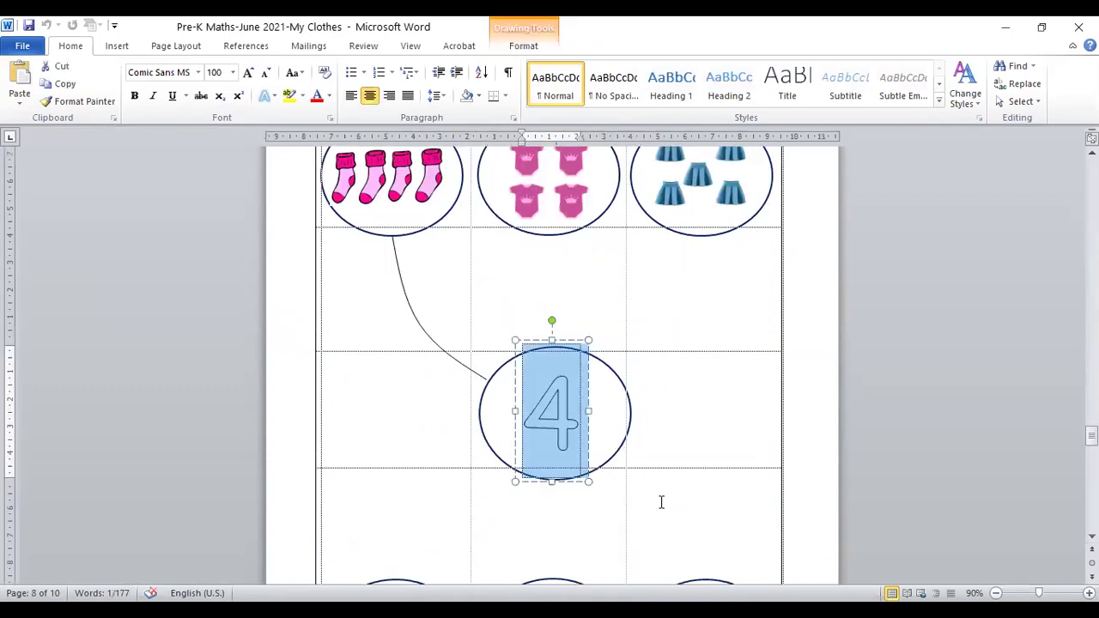
{"action": "left_click", "coordinate": [602, 420]}
{"action": "scroll", "coordinate": [602, 420], "scroll_direction": "up", "scroll_amount": 2}
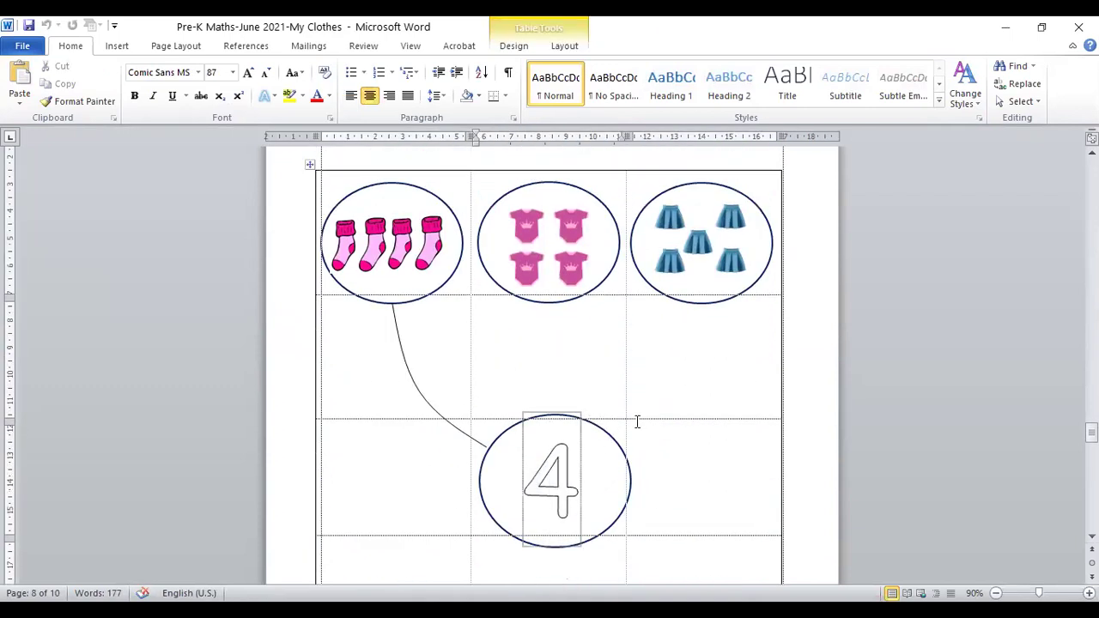
Compare the sock and baby bodysuit pictures in the first table row with the number 4.
{"action": "left_click", "coordinate": [348, 244]}
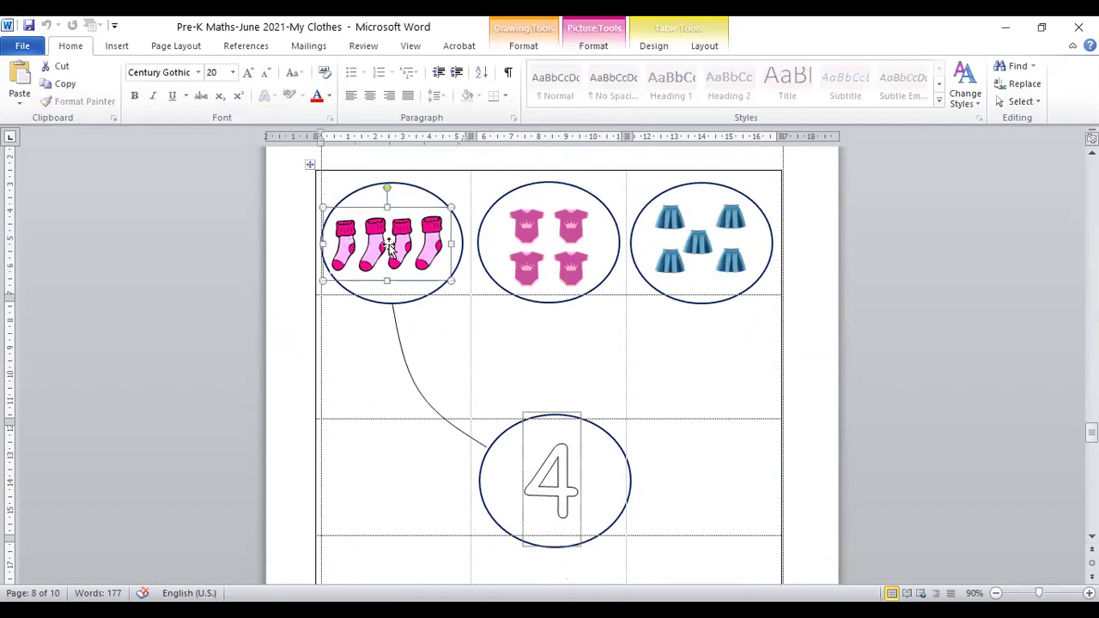
{"action": "left_click", "coordinate": [416, 252]}
{"action": "left_click", "coordinate": [365, 254]}
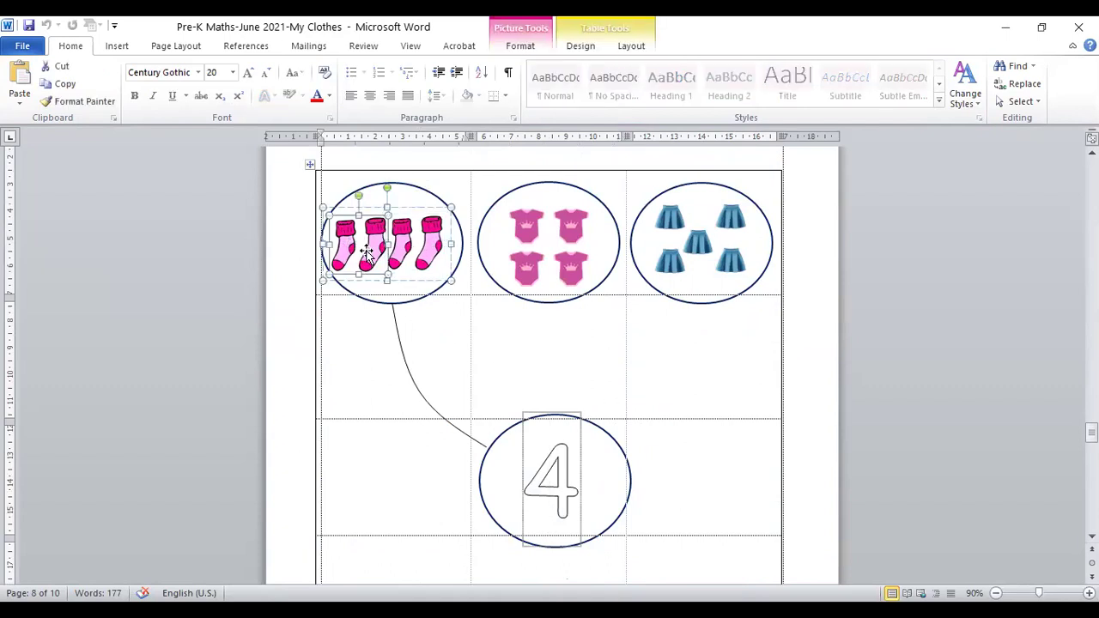
{"action": "left_click", "coordinate": [485, 310]}
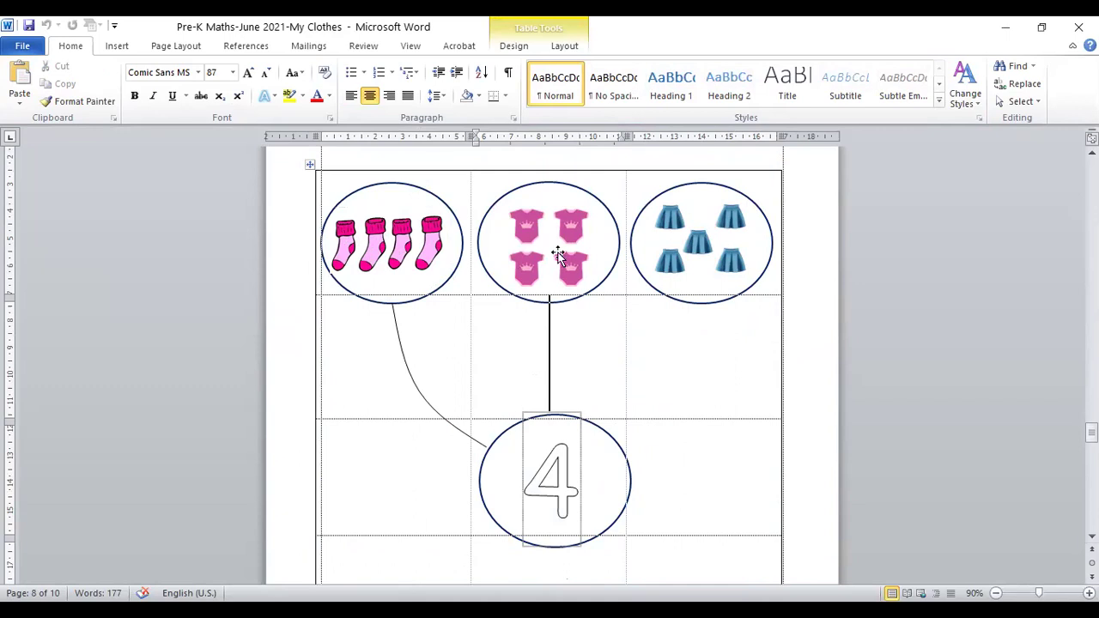
{"action": "left_click", "coordinate": [525, 228]}
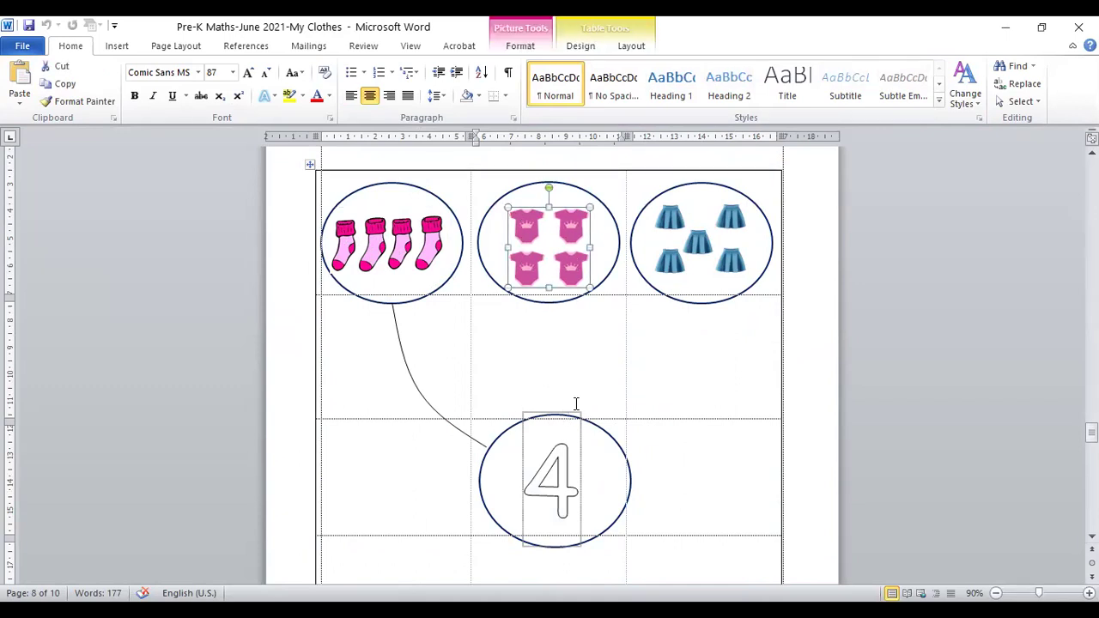
Enlarge the skirts picture inside its circle to about 2.75 cm high and 3.63 cm wide.
{"action": "left_click", "coordinate": [698, 250]}
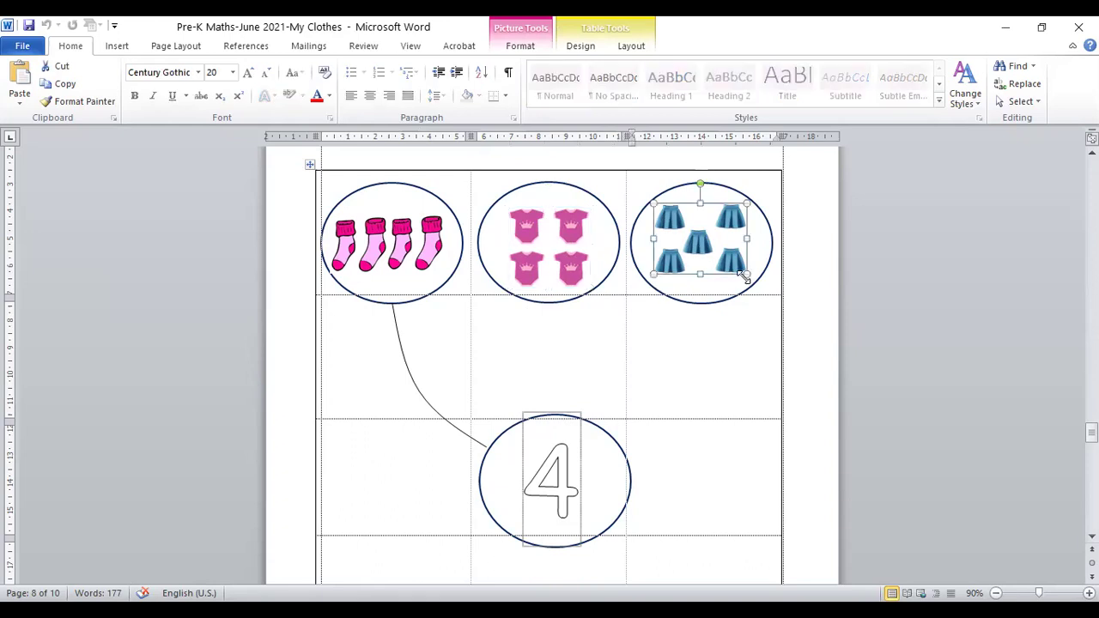
{"action": "left_click_drag", "start_coordinate": [746, 274], "coordinate": [753, 279]}
{"action": "left_click", "coordinate": [719, 311]}
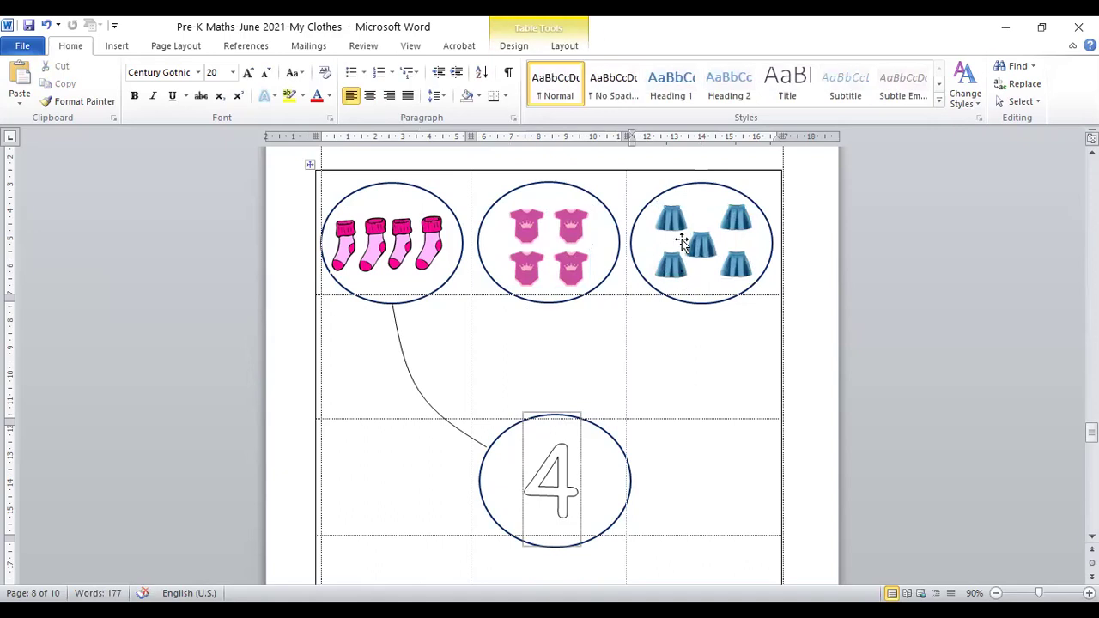
Minimize the ribbon to give the worksheet more room, leaving the skirts picture deselected.
{"action": "left_click", "coordinate": [675, 218]}
{"action": "double_click", "coordinate": [674, 218]}
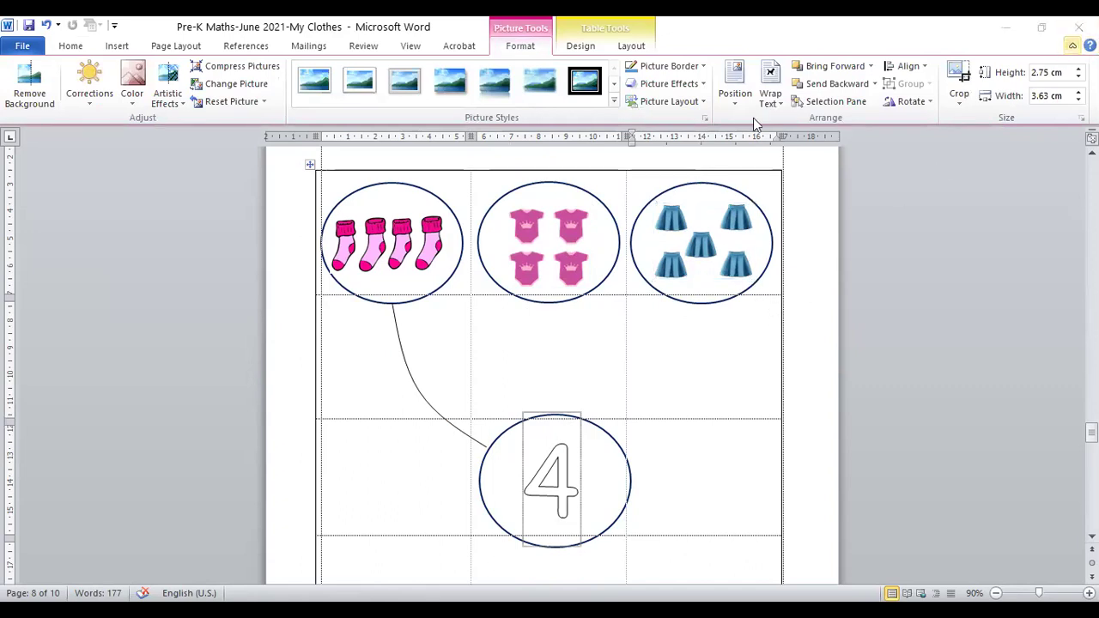
{"action": "left_click", "coordinate": [1072, 45]}
{"action": "left_click", "coordinate": [700, 290]}
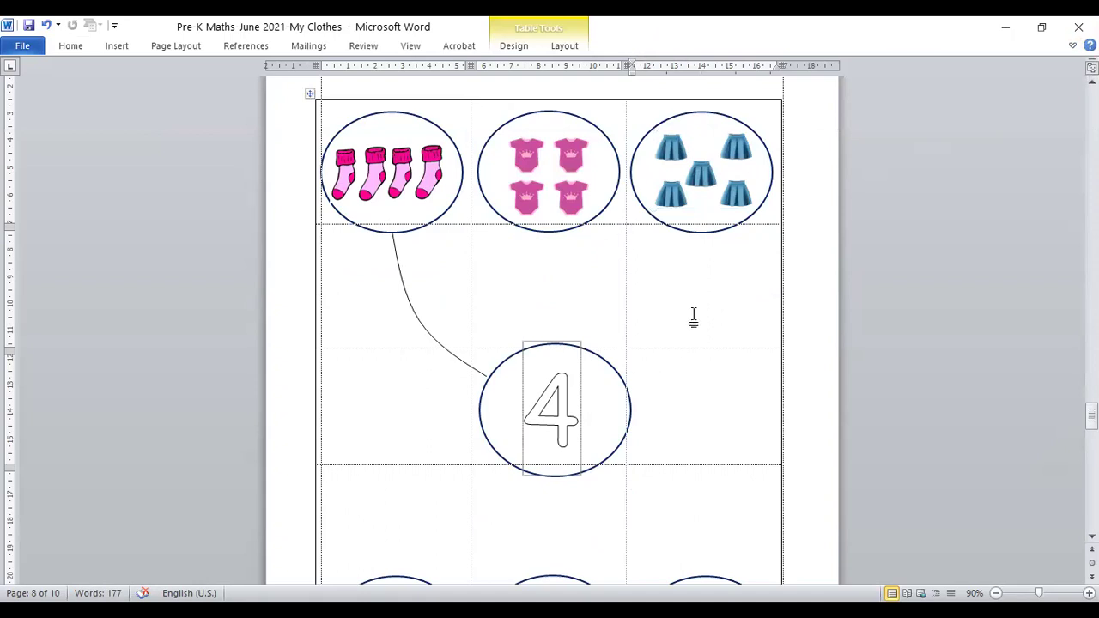
Slightly enlarge the blue shirts picture within its circle in the last row of the number 4 table.
{"action": "scroll", "coordinate": [694, 316], "scroll_direction": "down", "scroll_amount": 6}
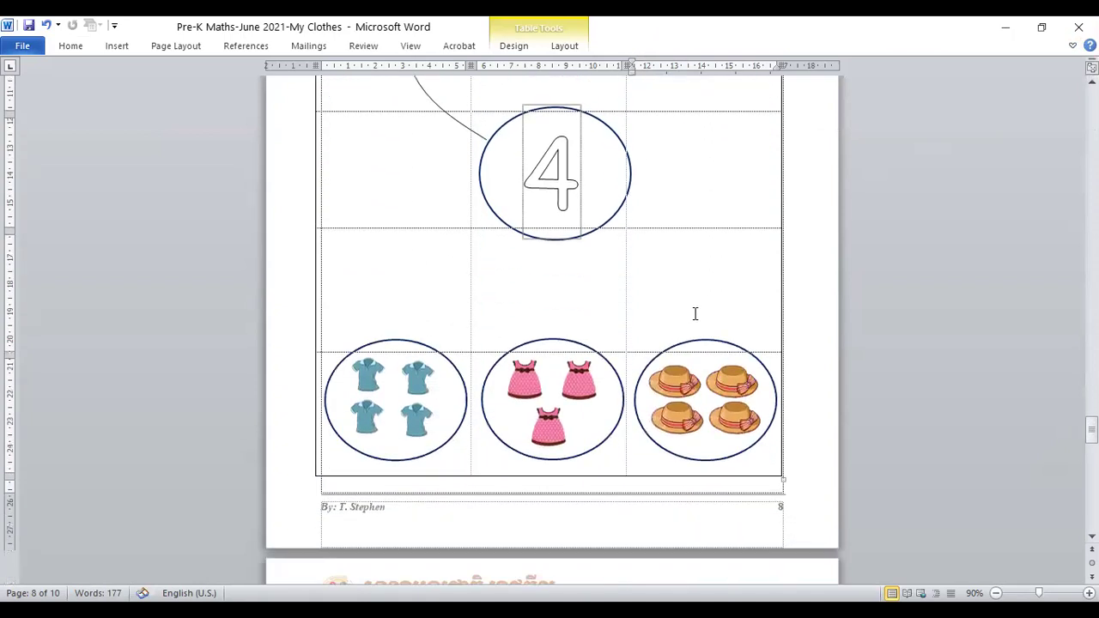
{"action": "left_click", "coordinate": [394, 387]}
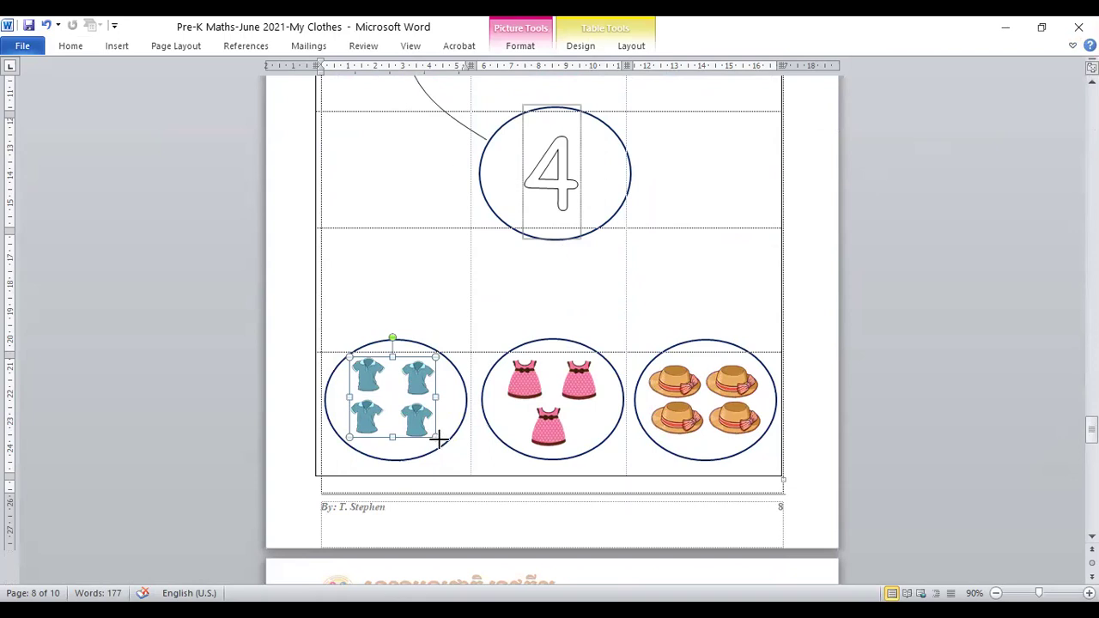
{"action": "left_click_drag", "start_coordinate": [436, 438], "coordinate": [445, 447]}
{"action": "left_click", "coordinate": [583, 232]}
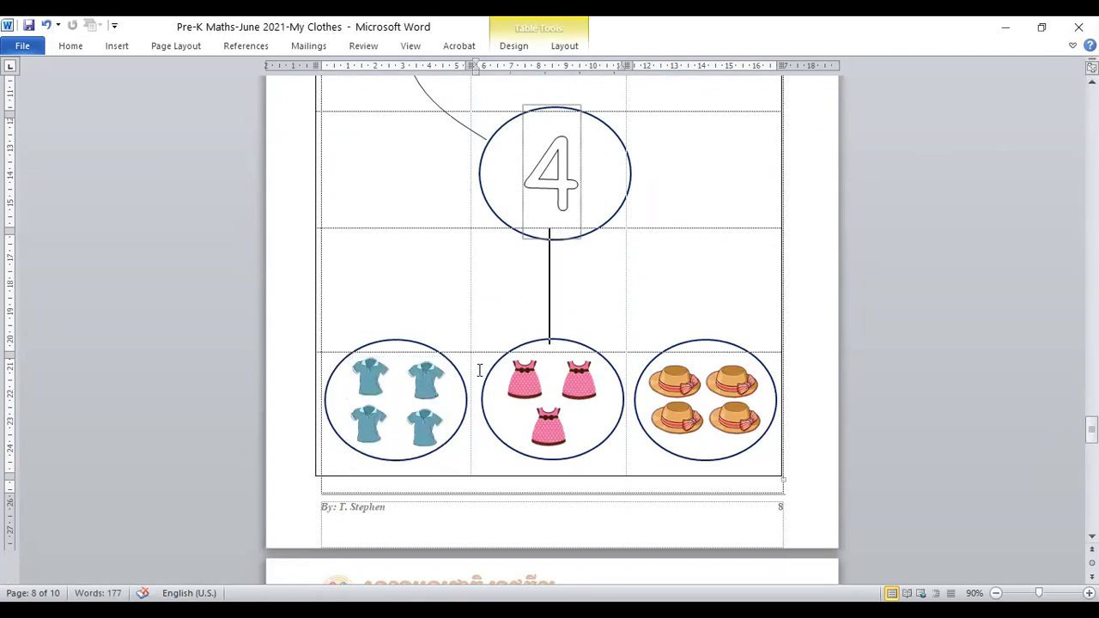
Compare the blue shirts and pink dresses pictures in the last table row with the number 4.
{"action": "left_click", "coordinate": [386, 382]}
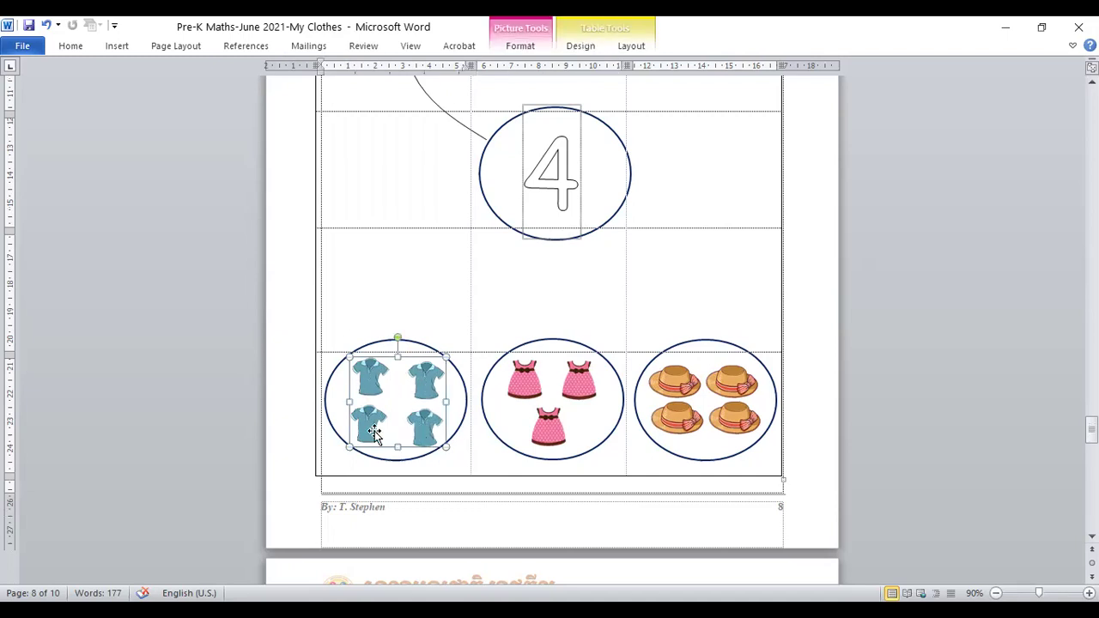
{"action": "left_click", "coordinate": [610, 255]}
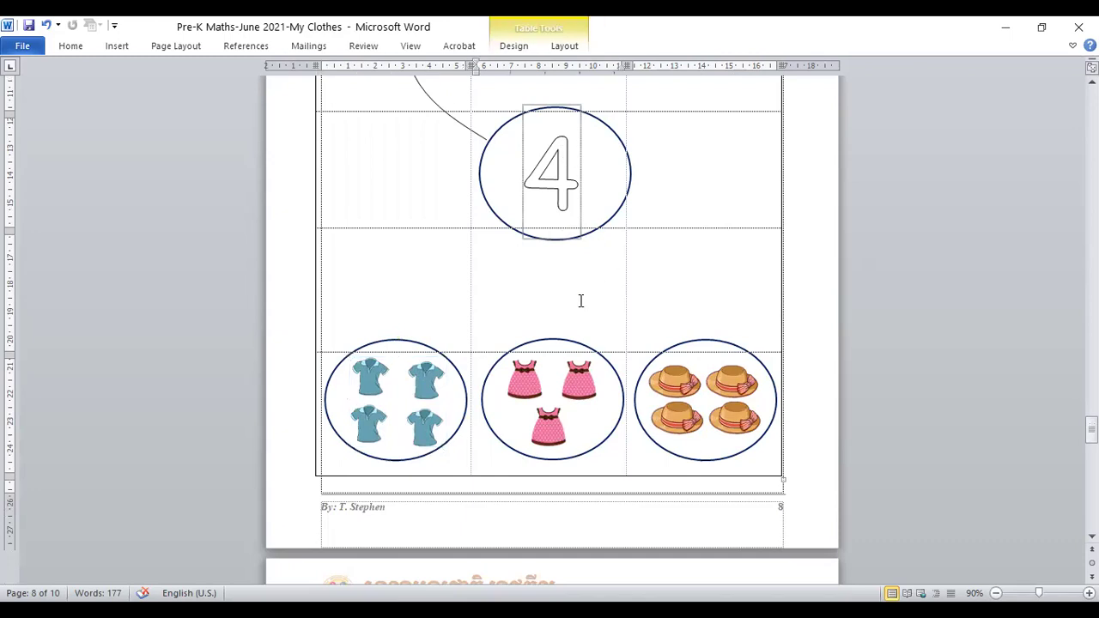
{"action": "left_click", "coordinate": [540, 386]}
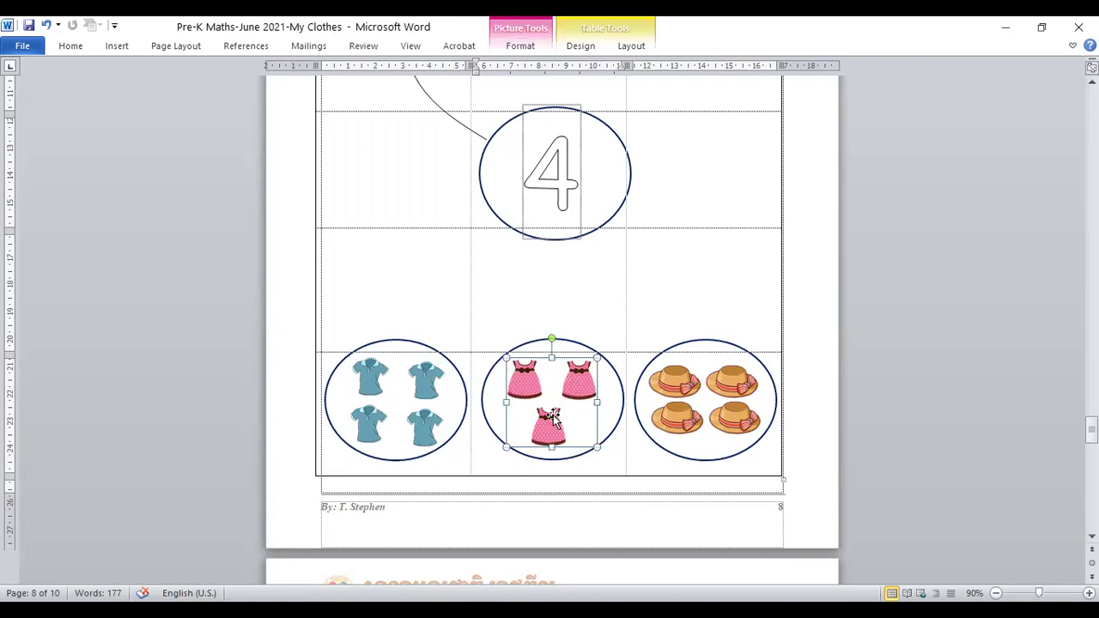
{"action": "left_click", "coordinate": [543, 167]}
{"action": "double_click", "coordinate": [549, 170]}
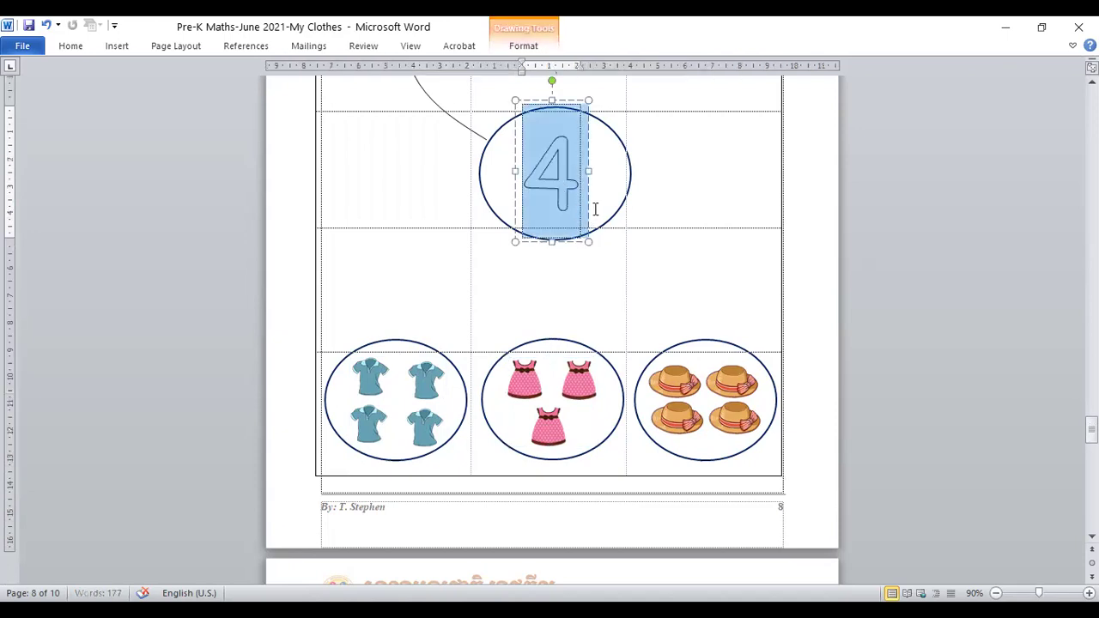
{"action": "left_click", "coordinate": [617, 232]}
{"action": "left_click", "coordinate": [632, 241]}
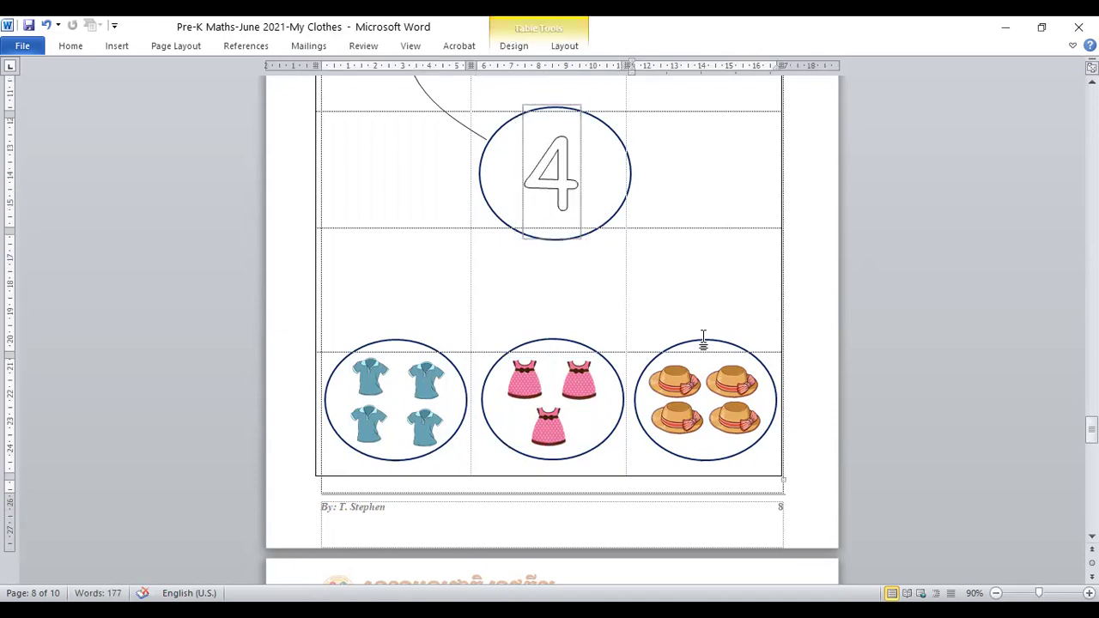
Review the number 4 matching worksheet, checking the curved line from the socks, the central number and the picture circles in both rows.
{"action": "scroll", "coordinate": [704, 336], "scroll_direction": "down", "scroll_amount": 3}
{"action": "scroll", "coordinate": [703, 336], "scroll_direction": "up", "scroll_amount": 6}
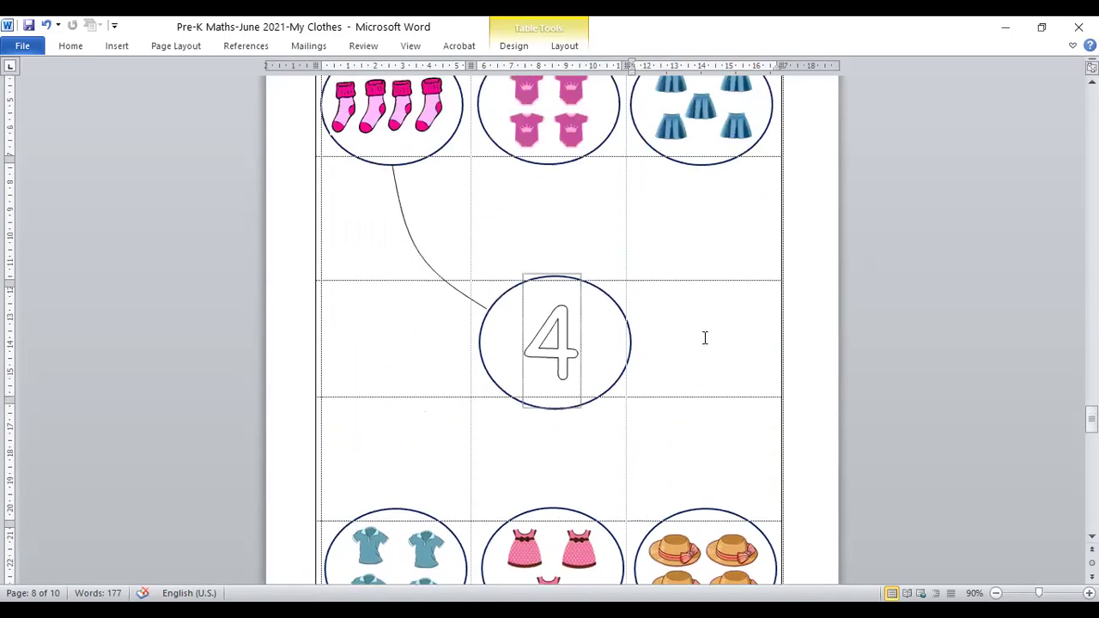
{"action": "scroll", "coordinate": [700, 343], "scroll_direction": "up", "scroll_amount": 2}
{"action": "left_click", "coordinate": [451, 352]}
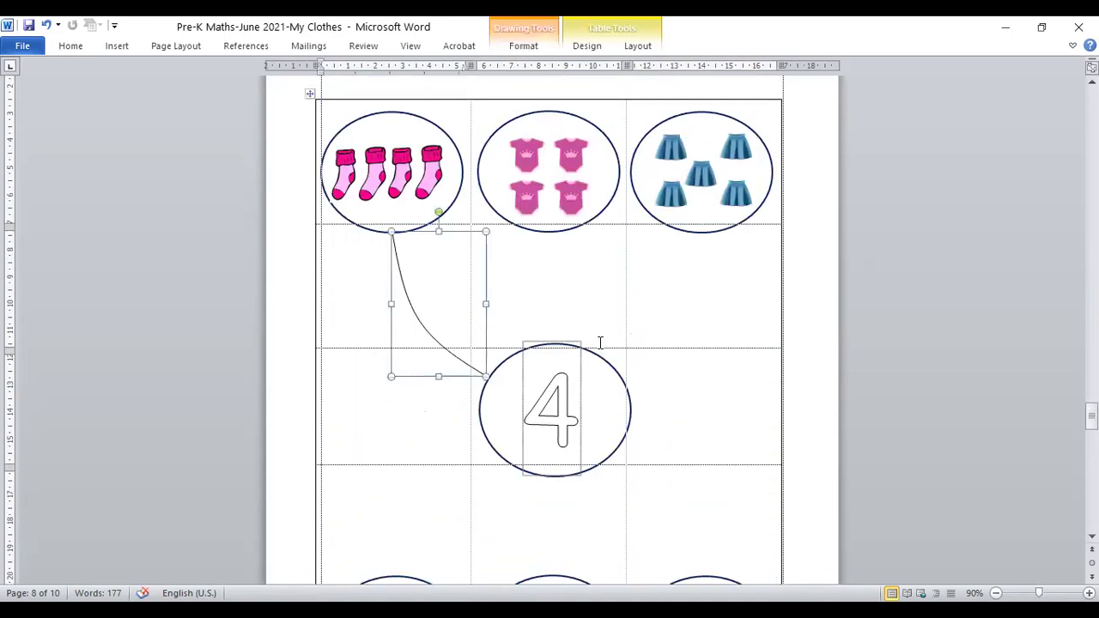
{"action": "scroll", "coordinate": [688, 427], "scroll_direction": "down", "scroll_amount": 1}
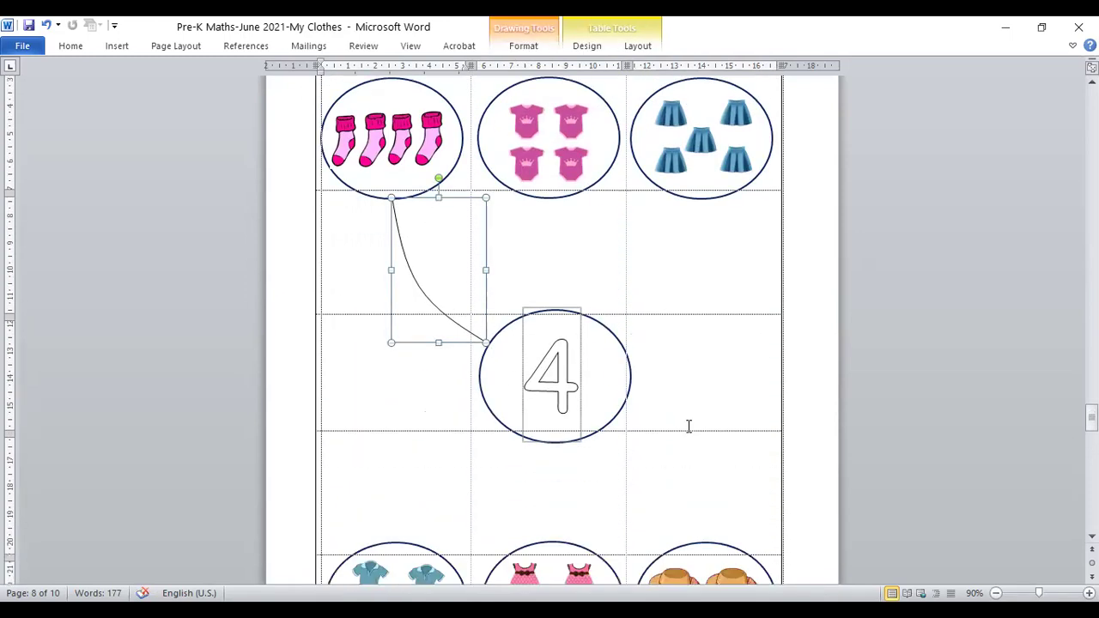
{"action": "left_click", "coordinate": [549, 398]}
{"action": "scroll", "coordinate": [584, 396], "scroll_direction": "down", "scroll_amount": 1}
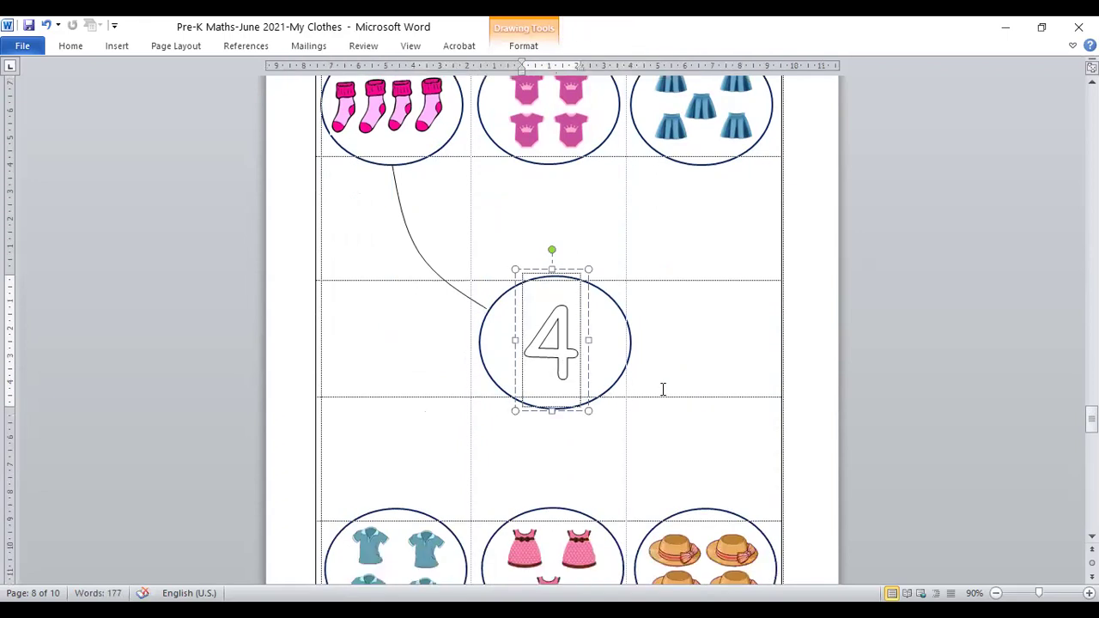
{"action": "left_click", "coordinate": [673, 323]}
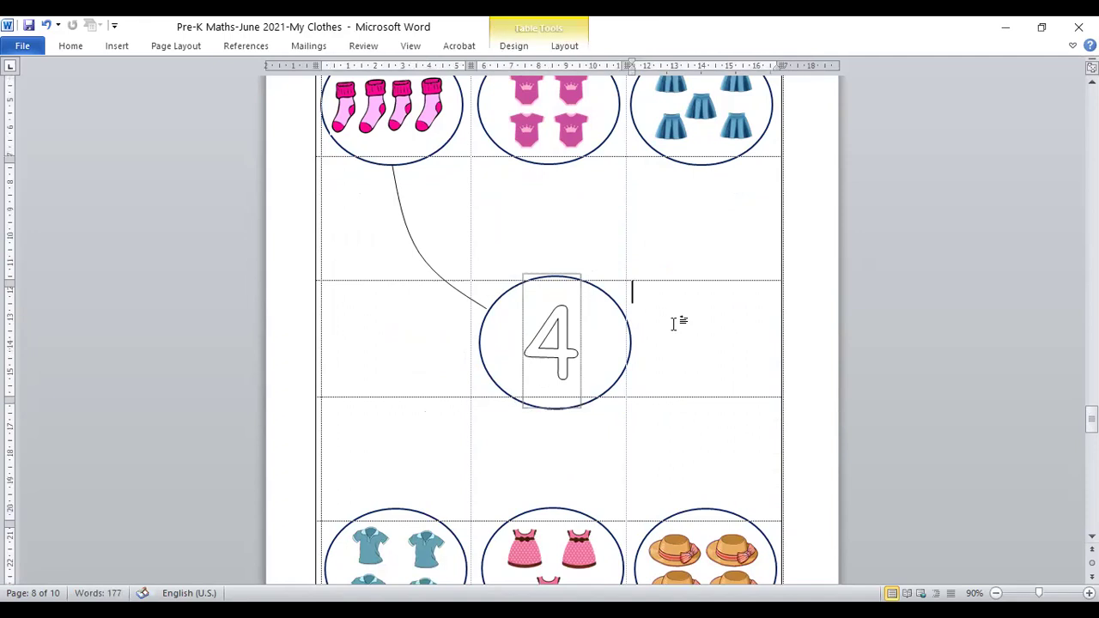
{"action": "scroll", "coordinate": [676, 321], "scroll_direction": "down", "scroll_amount": 4}
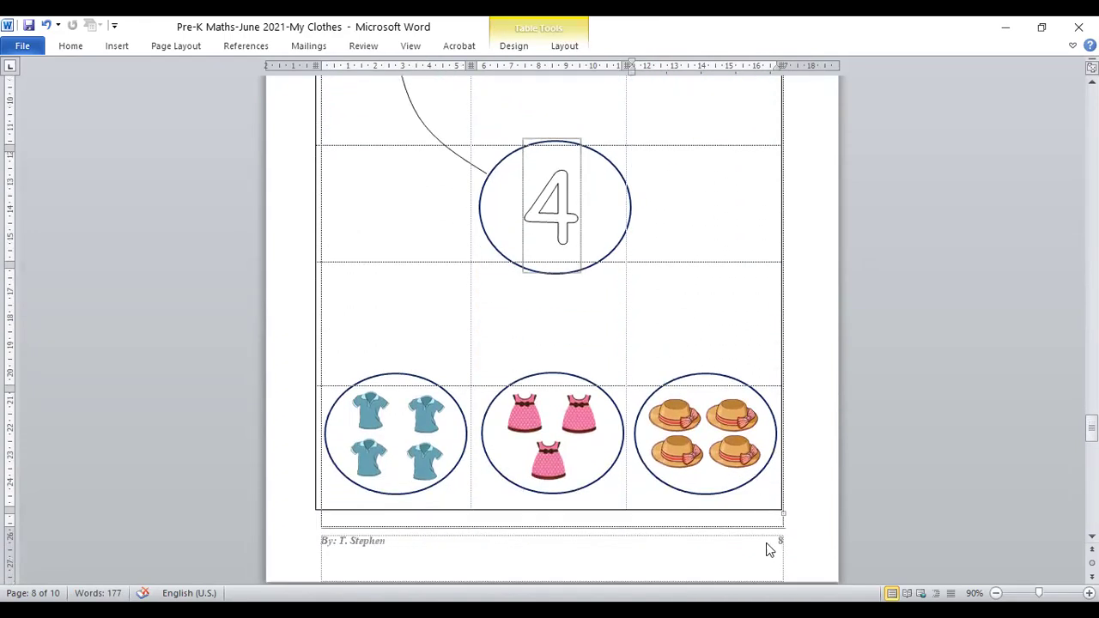
{"action": "scroll", "coordinate": [784, 530], "scroll_direction": "up", "scroll_amount": 10}
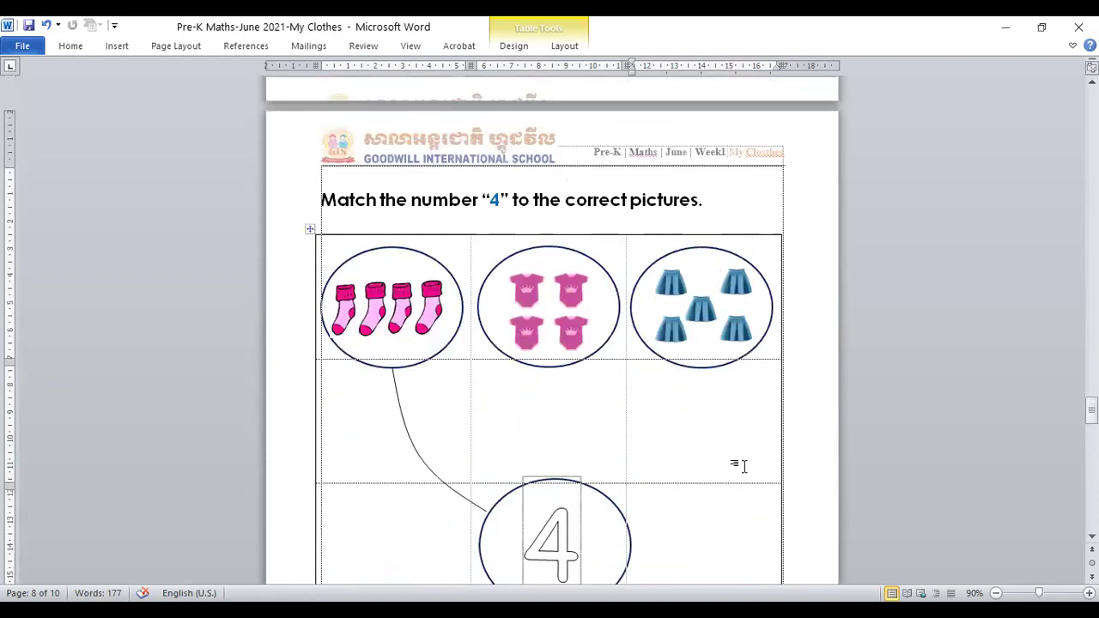